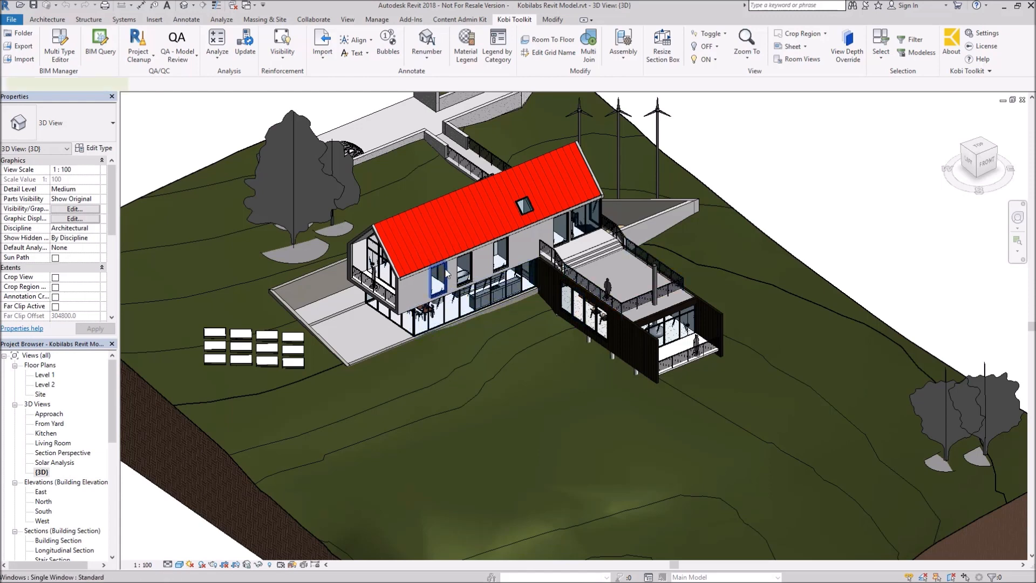
- Open a BIM Query for the upper-floor single window nearest the glazed gable and look through its parameter columns
click(446, 274)
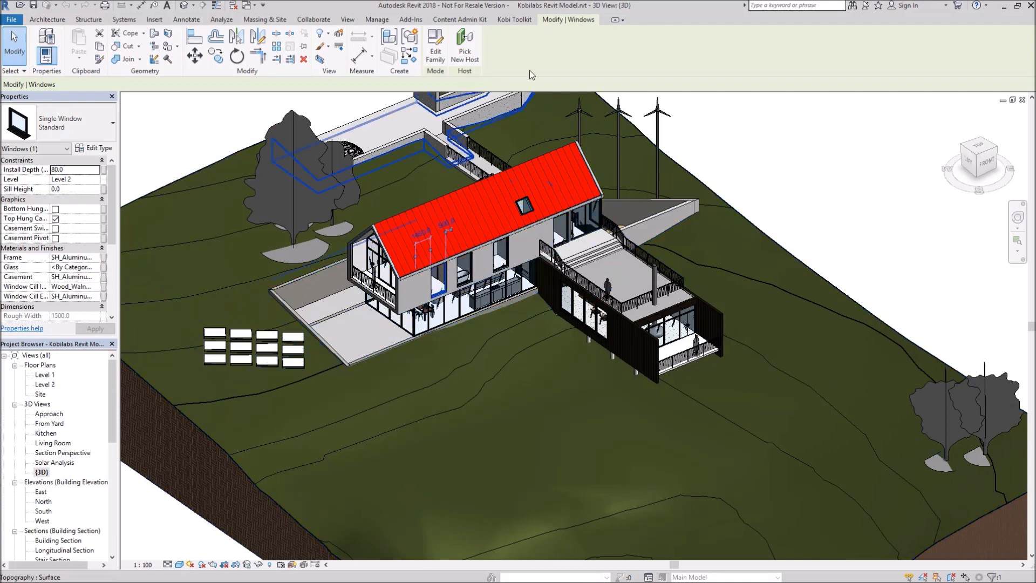
click(516, 20)
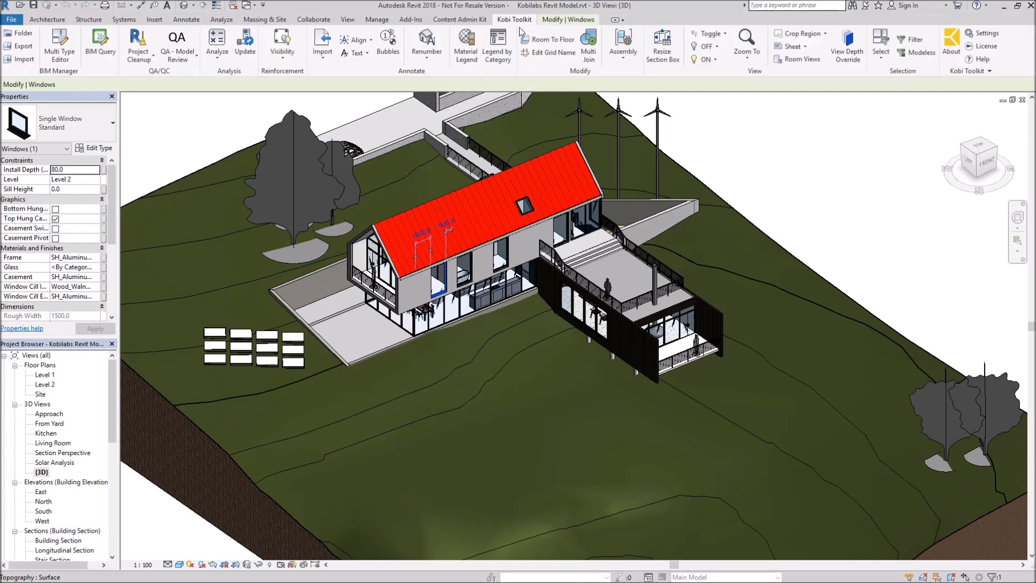
click(101, 42)
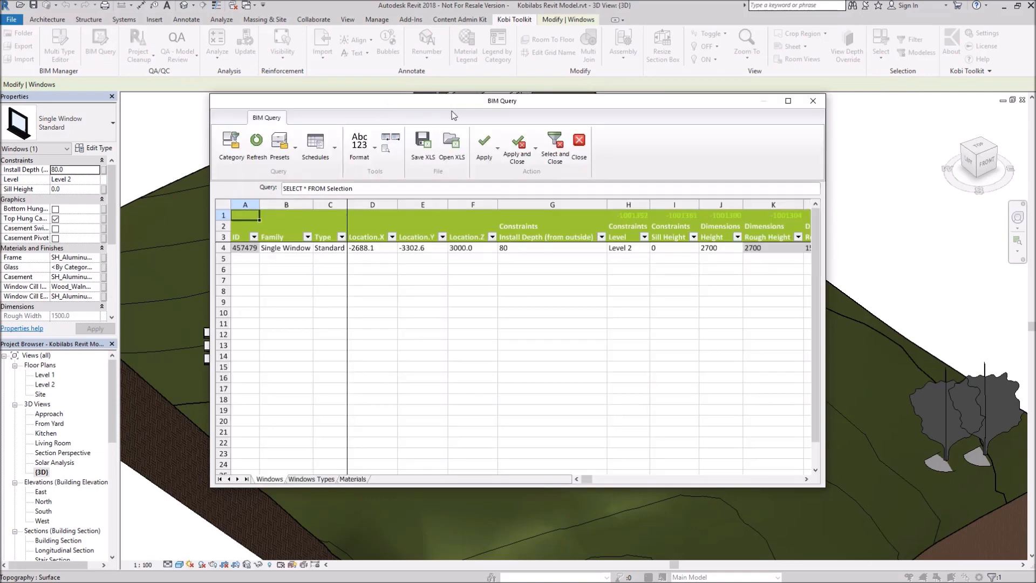
drag(461, 102, 537, 101)
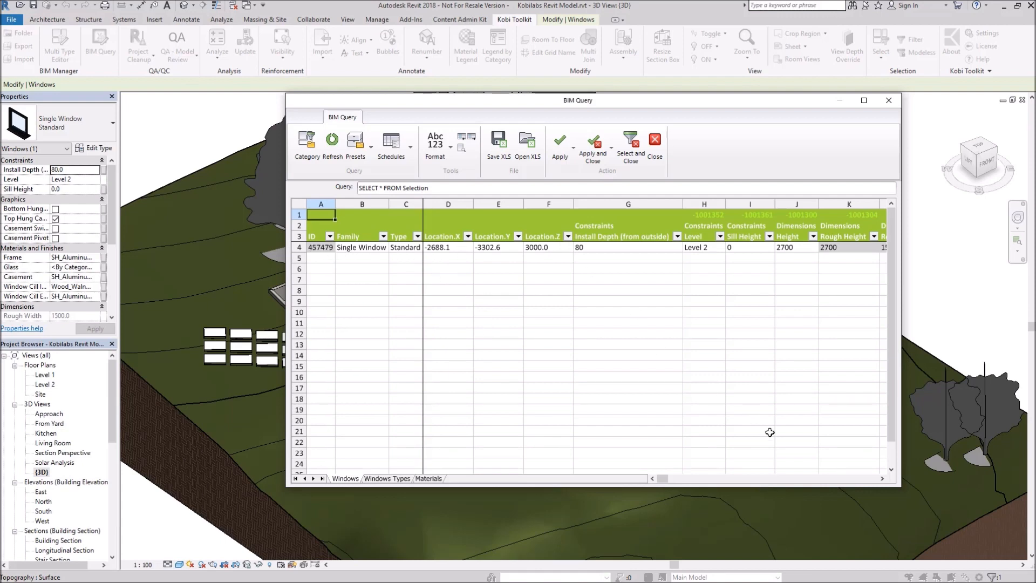
click(729, 479)
click(809, 479)
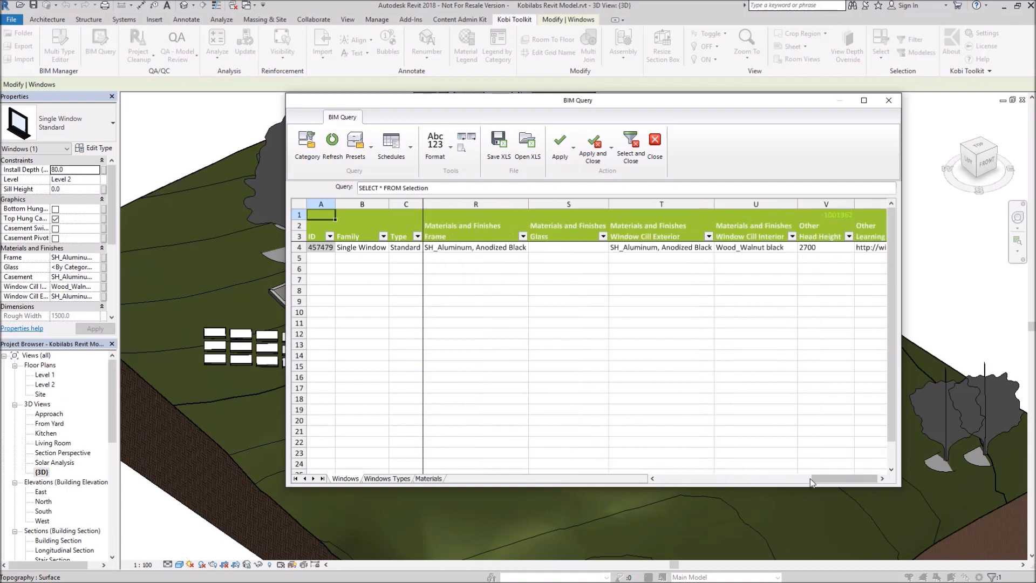
click(766, 477)
click(691, 482)
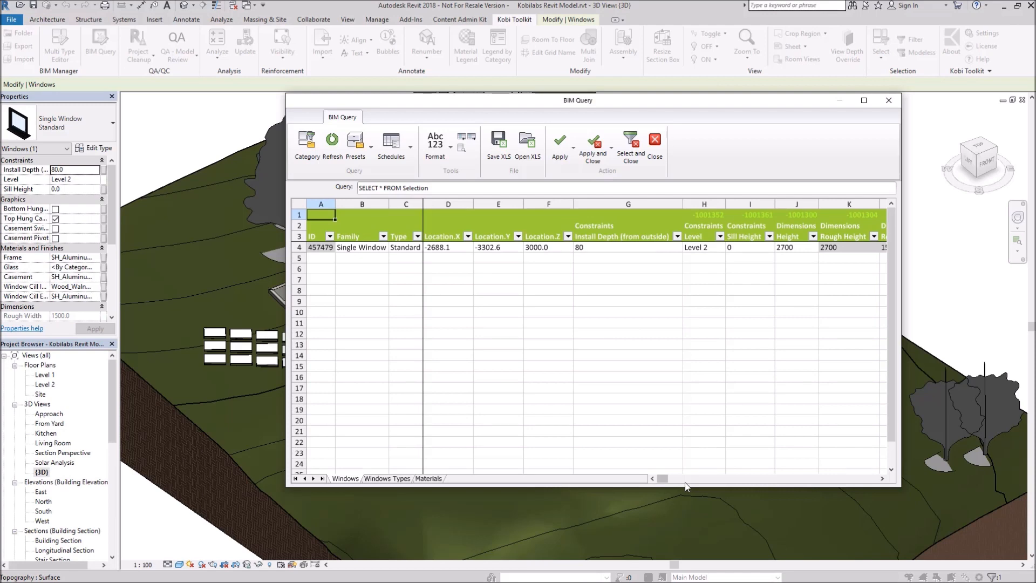
- In the query's category selection, filter for "wind", clear the full Windows selection and expand its instance parameters
click(307, 142)
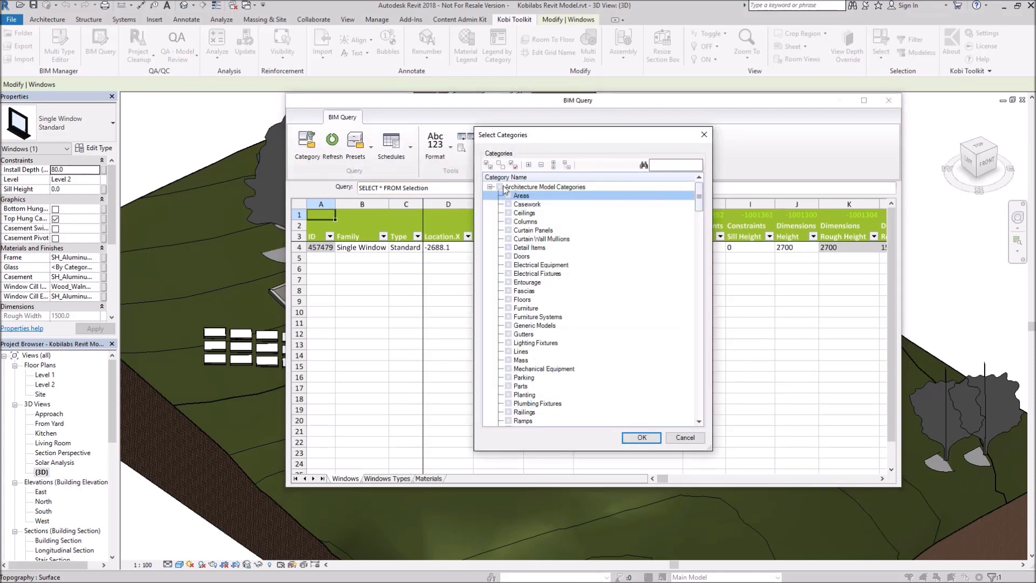
drag(700, 200, 701, 212)
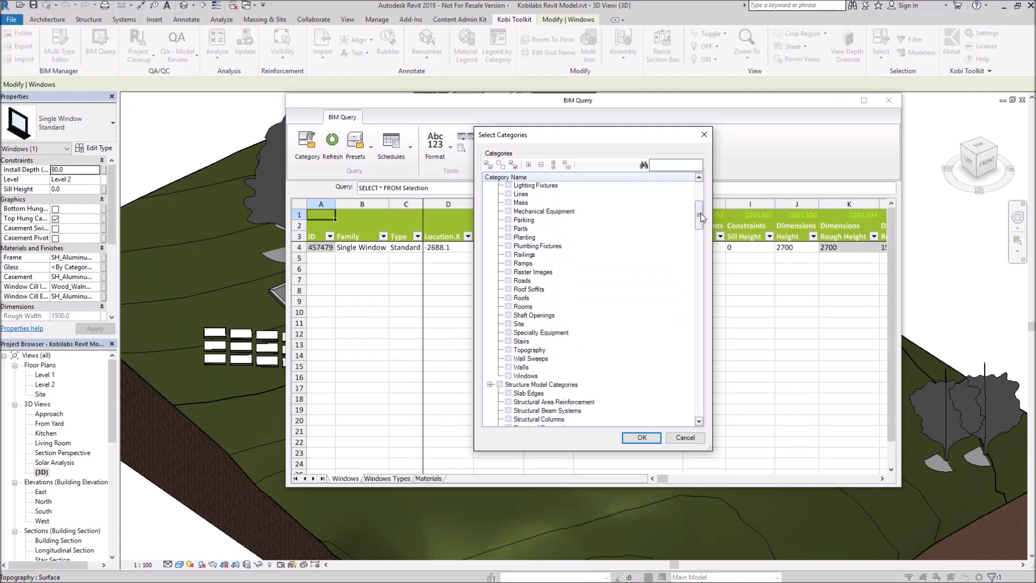
click(671, 166)
text(wind)
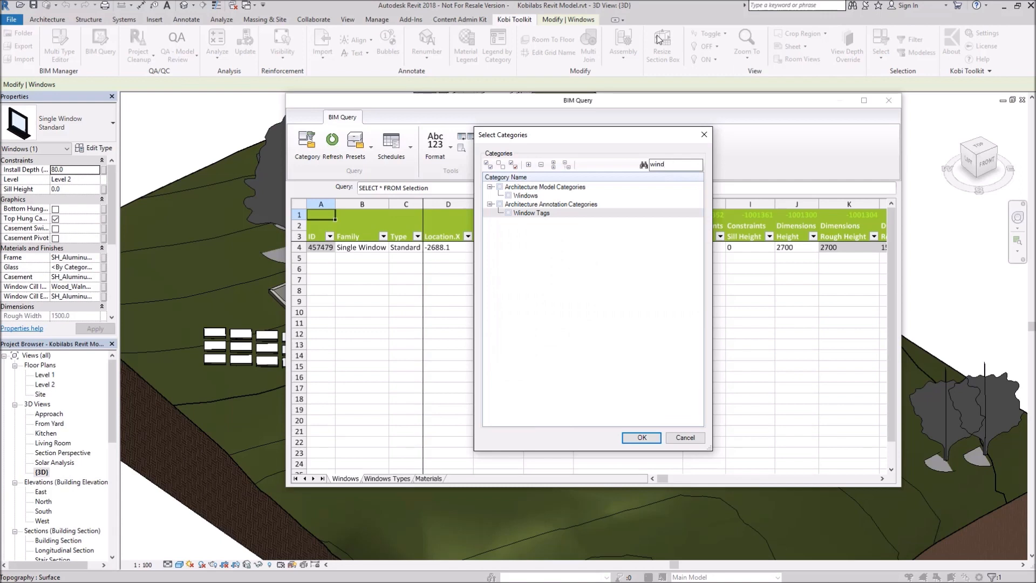
click(510, 196)
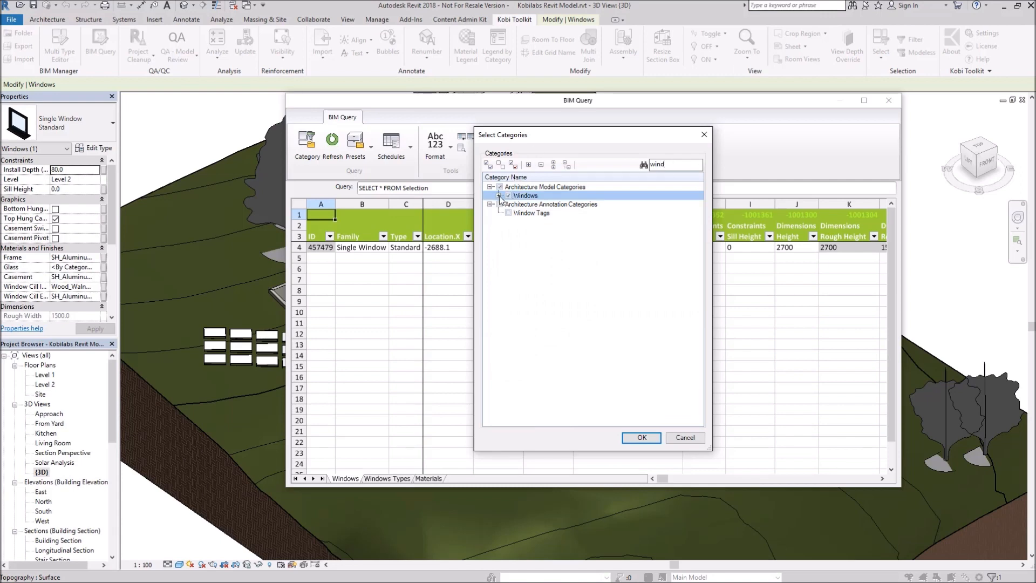
click(498, 195)
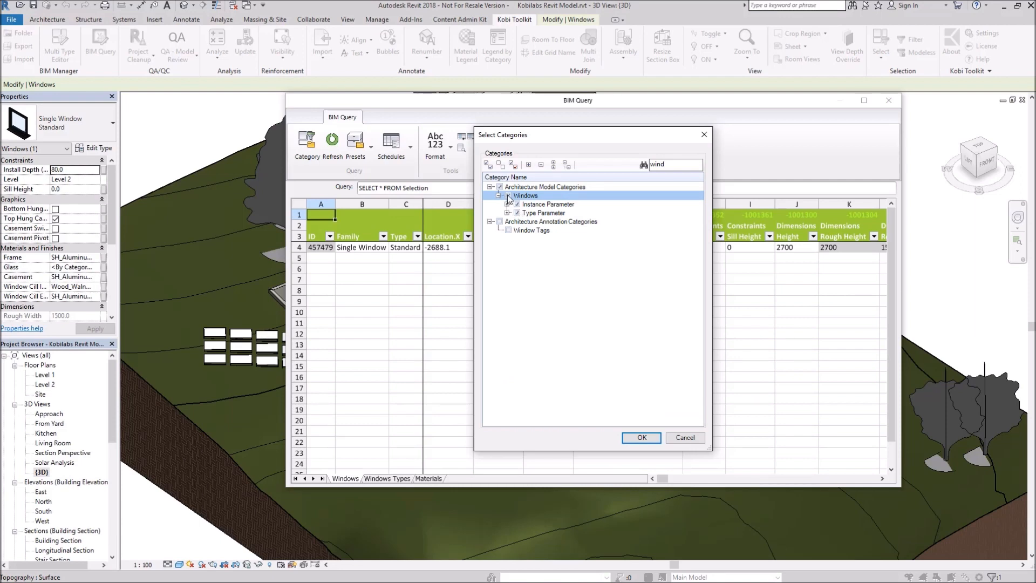
click(508, 196)
click(507, 205)
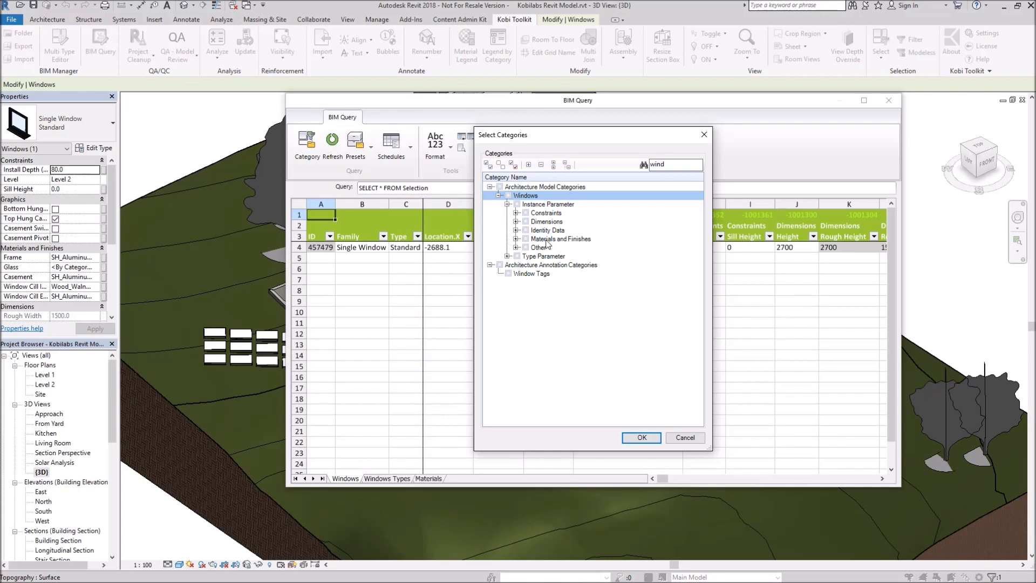
- Query all windows for only the Casement and Frame parameters under Materials and Finishes
click(516, 239)
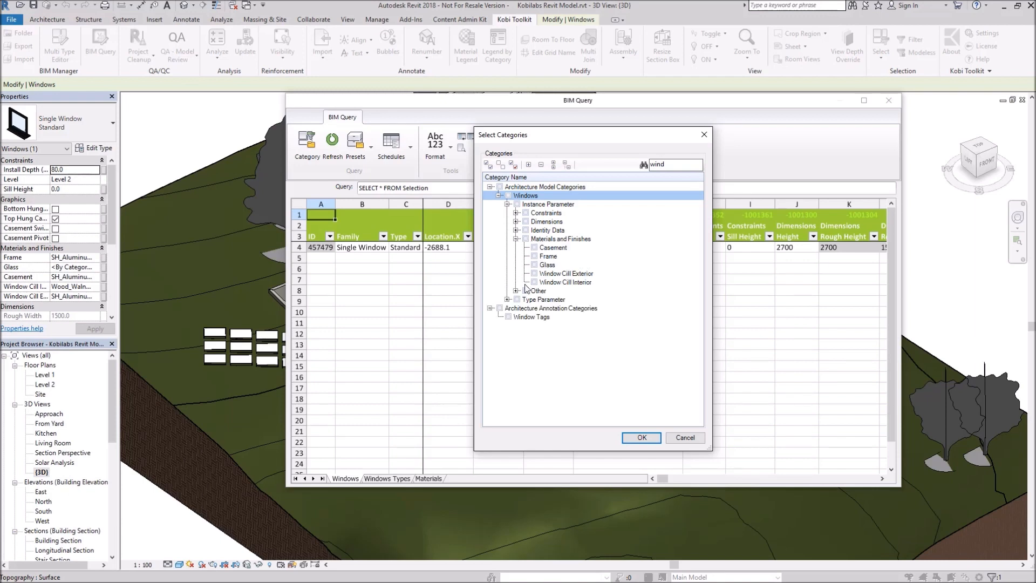
click(535, 248)
click(534, 256)
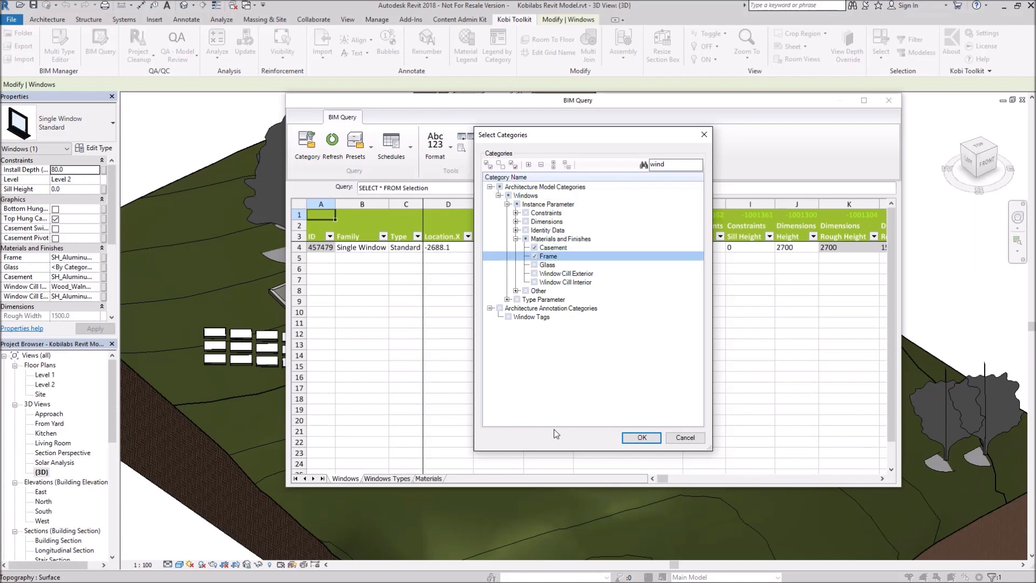
click(642, 438)
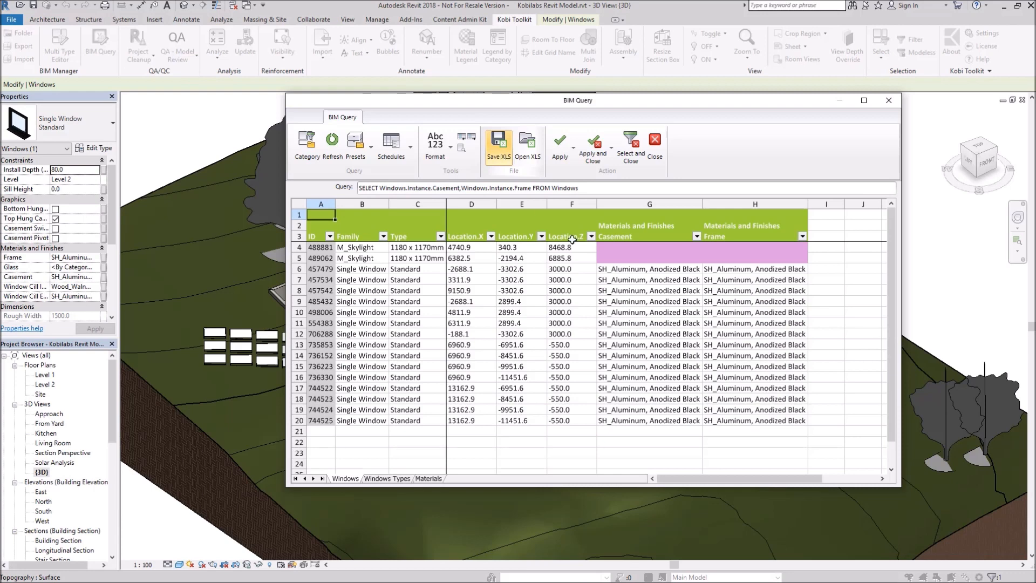
- Set the Casement material to SH_Metal - Steel for all Single Window rows, 6 through 20
click(689, 272)
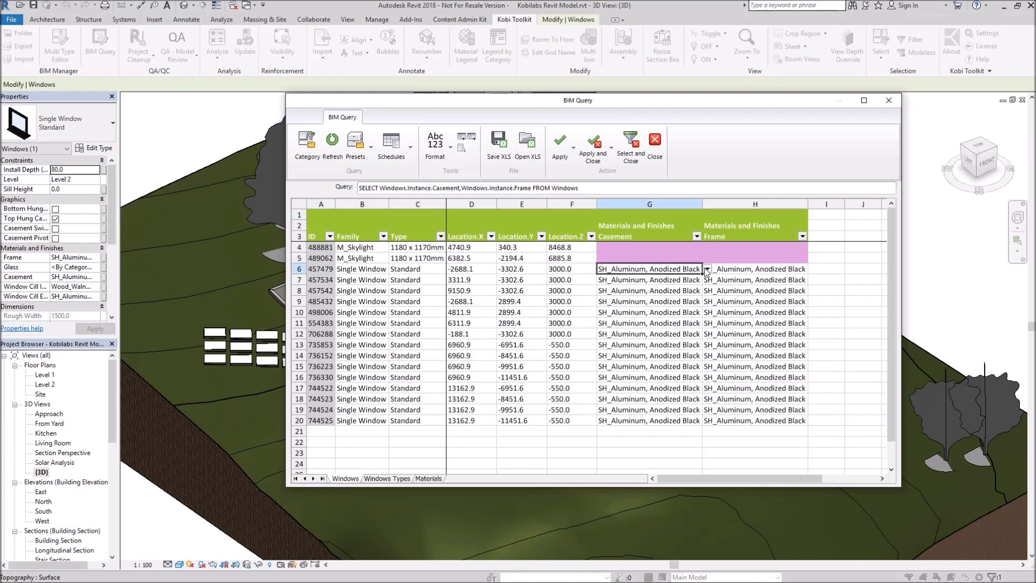
click(707, 268)
click(639, 285)
drag(700, 274, 701, 424)
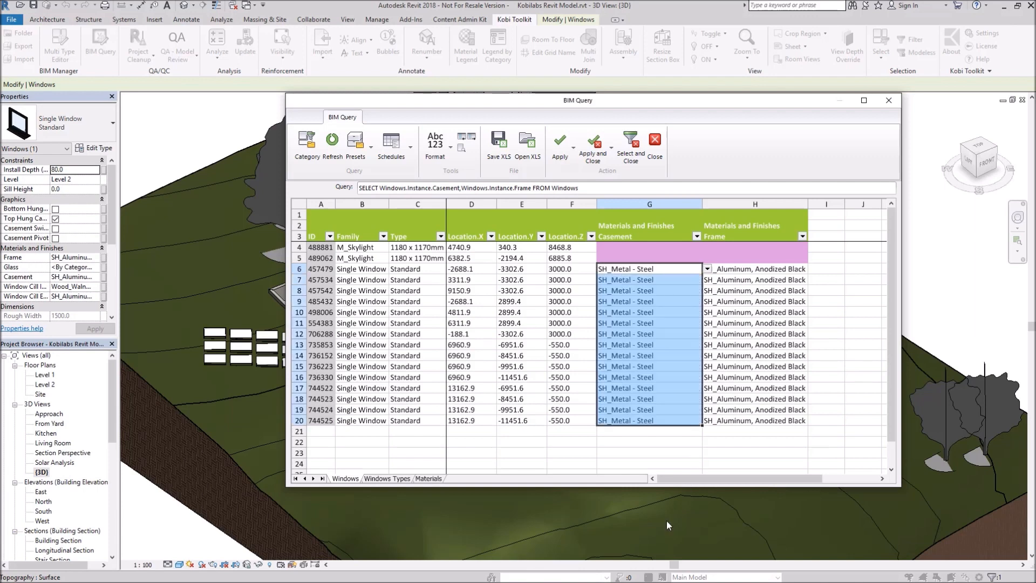
- Set the Frame material to SH_Metal - Steel for all Single Window rows, 6 through 20
click(786, 269)
click(813, 269)
click(740, 285)
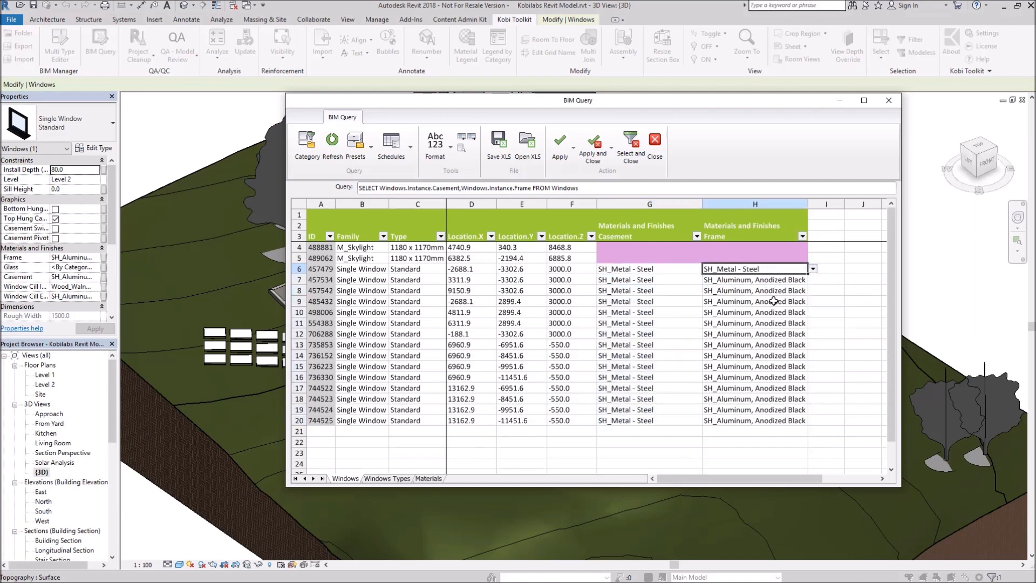
drag(807, 272, 807, 424)
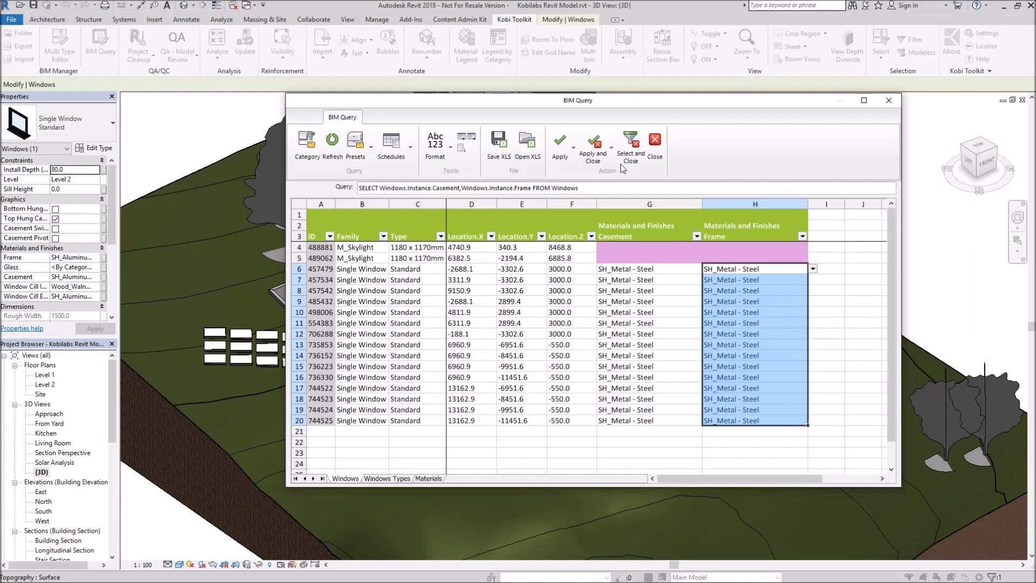
- Apply the material changes to the model, close the query and check the neighbouring upper-floor window's Frame and Casement materials
click(592, 154)
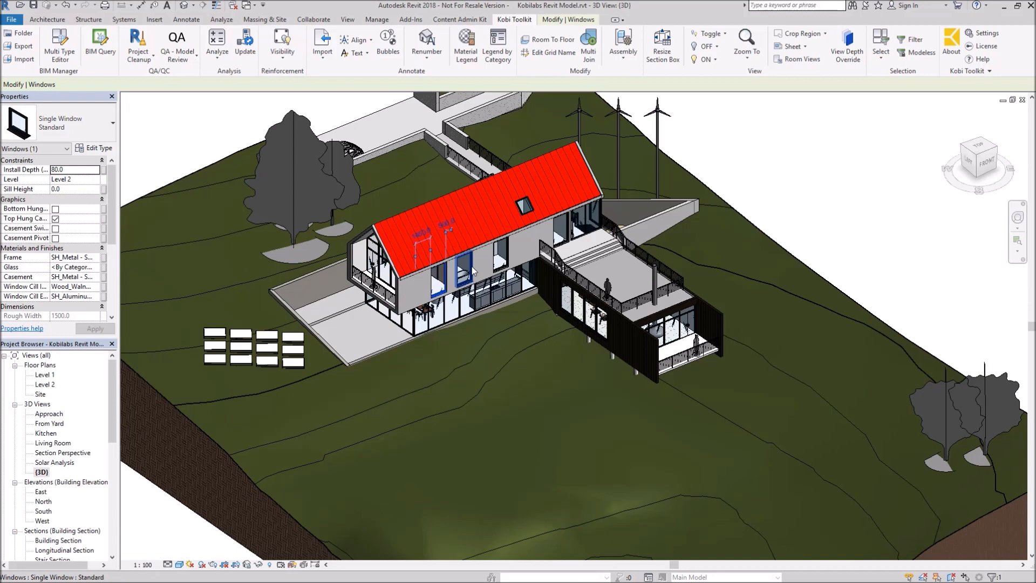
click(474, 272)
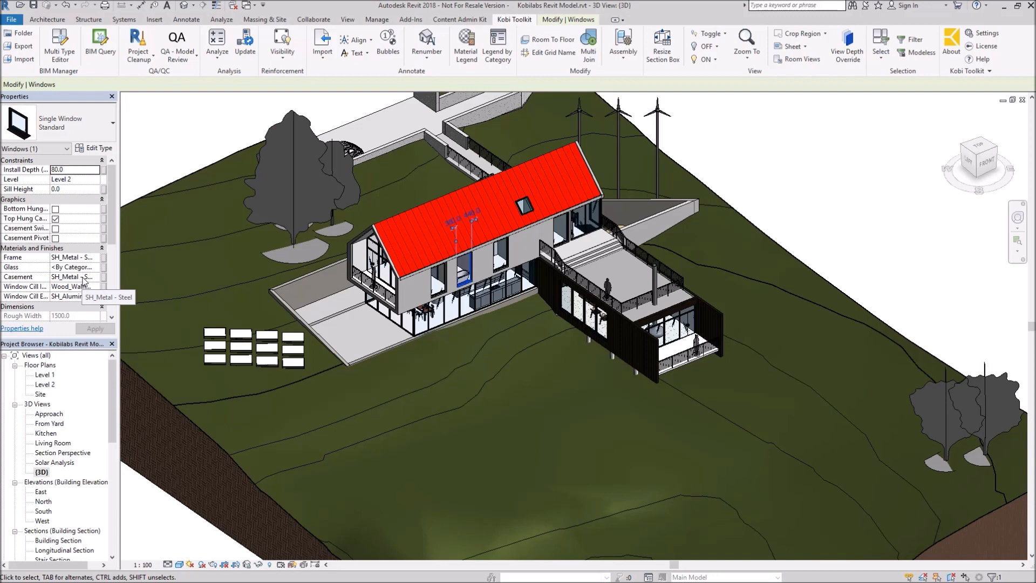
- Start a new BIM Query, filter its categories for "she" and expand the instance parameters of Sheets
drag(113, 398, 105, 512)
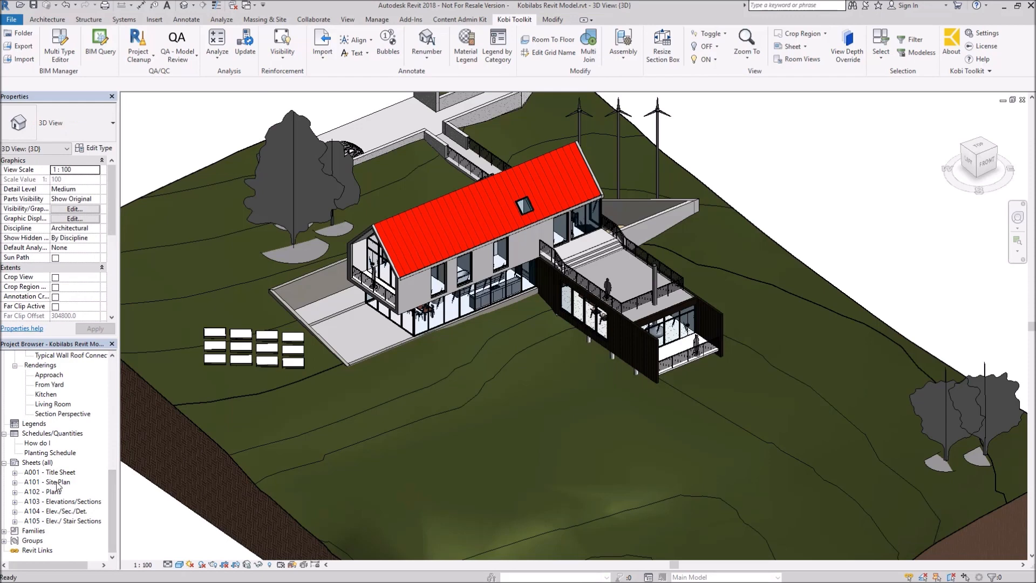
click(102, 46)
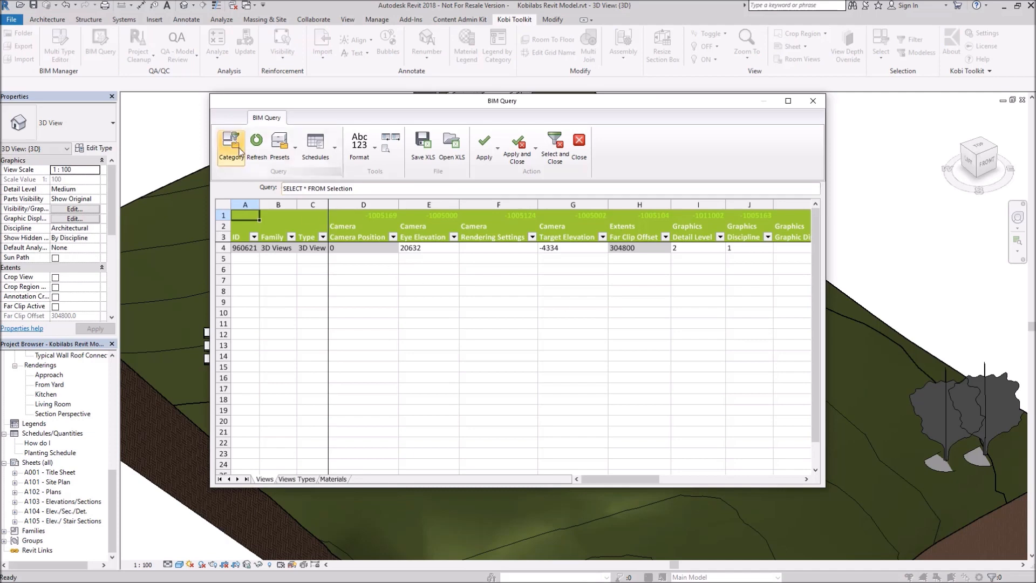
click(232, 147)
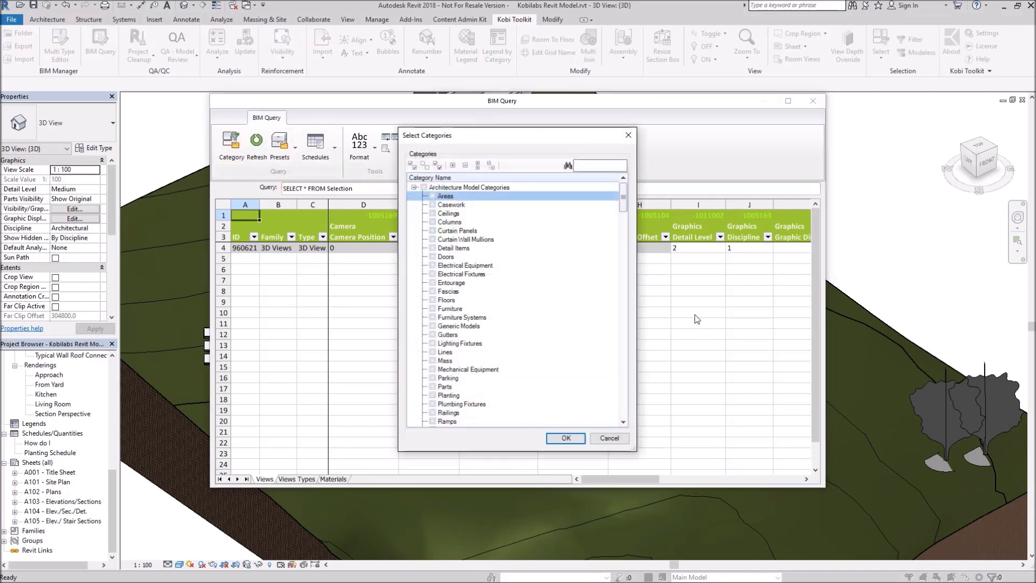
click(597, 165)
text(she)
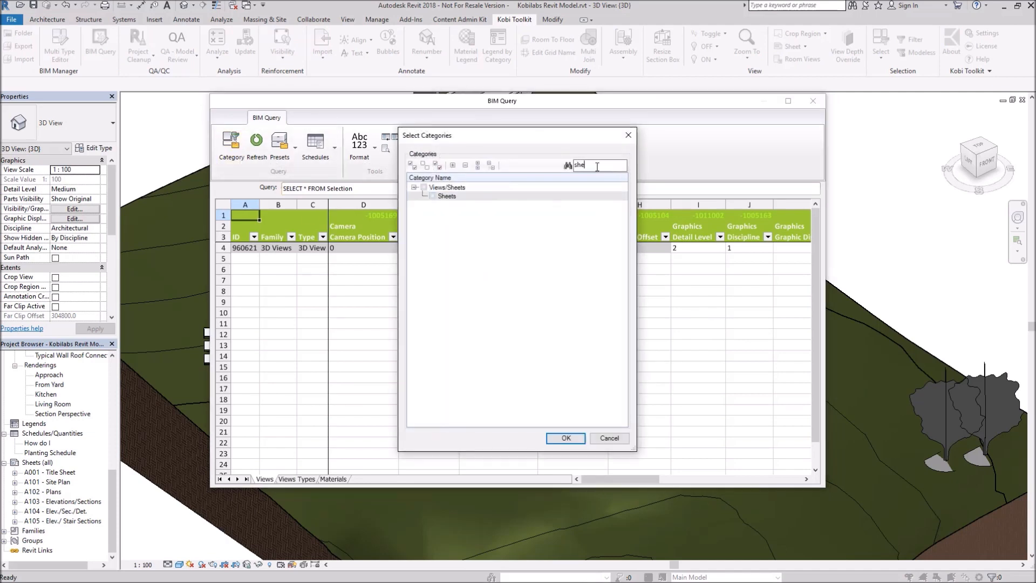
click(432, 196)
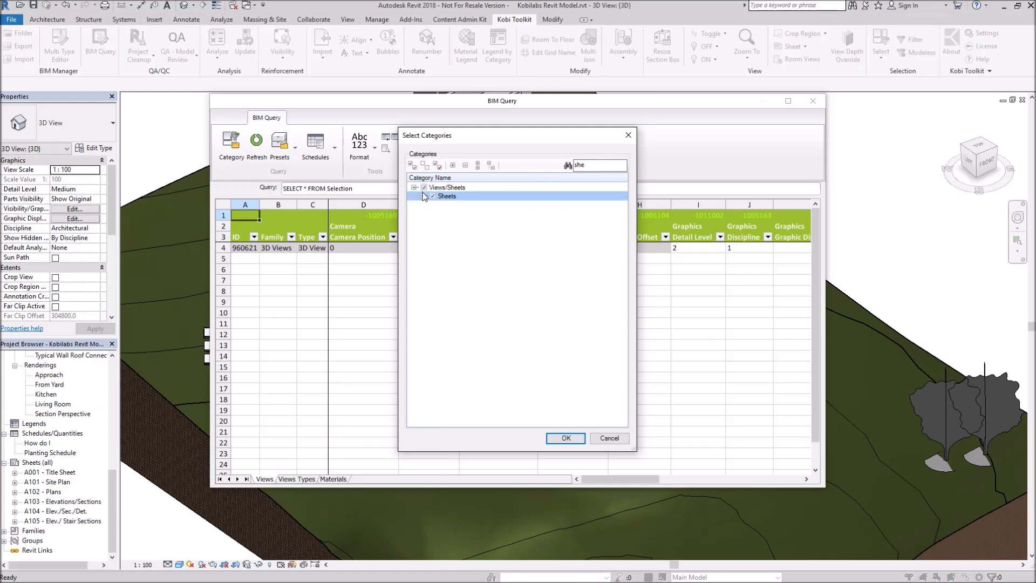
click(423, 196)
click(432, 205)
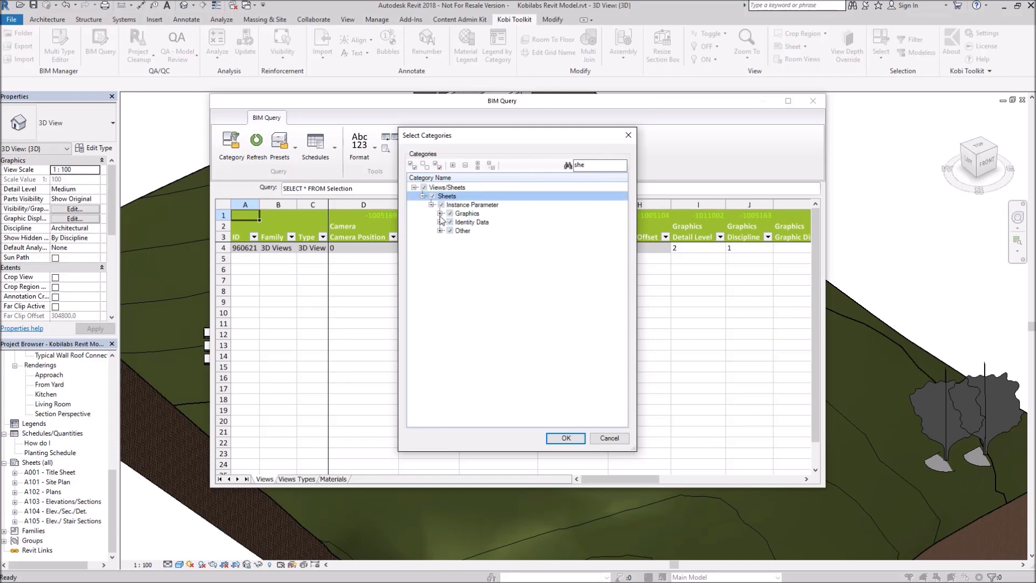
- Query the sheets for only the Sheet Name and Sheet Number parameters under Identity Data
click(432, 196)
click(439, 223)
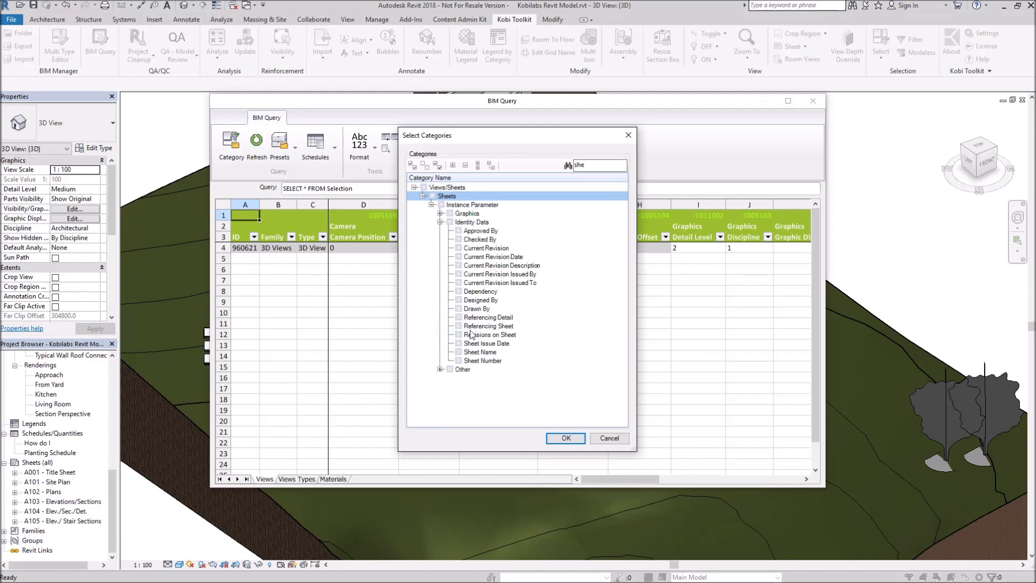
click(459, 352)
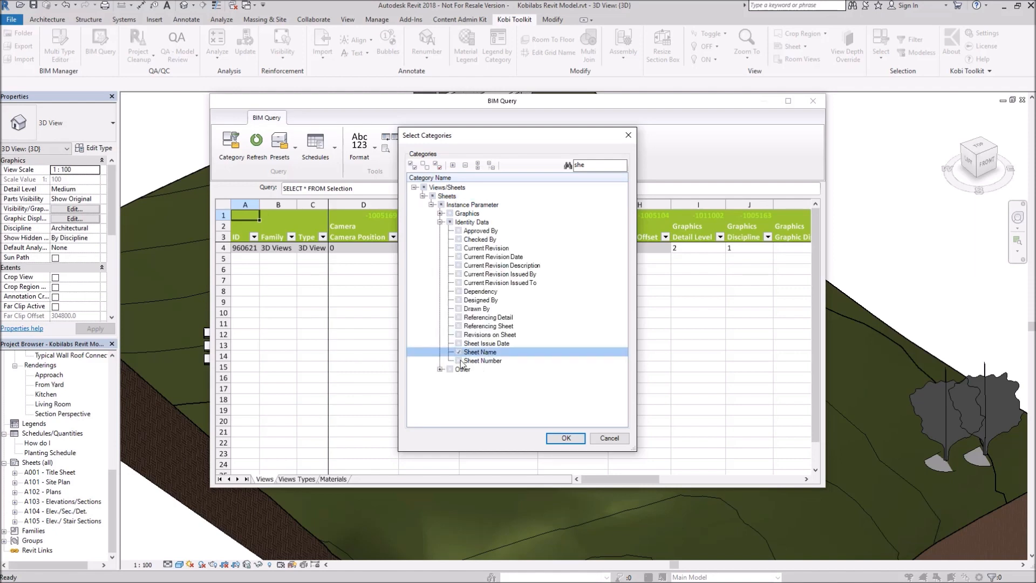
click(459, 361)
click(570, 439)
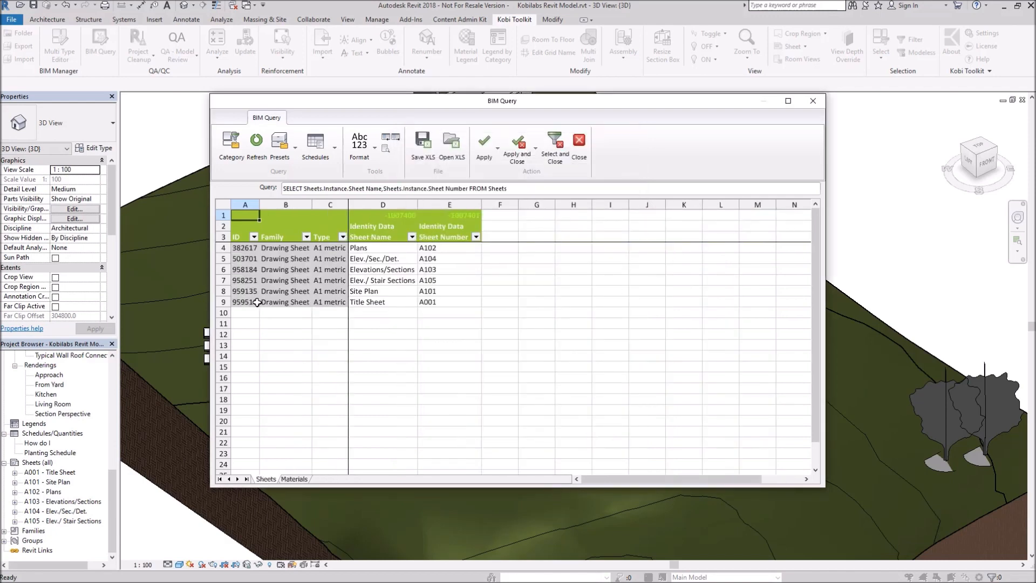
- Copy the entire Title Sheet row into the three empty rows 10, 11 and 12
click(221, 302)
key(ctrl+c)
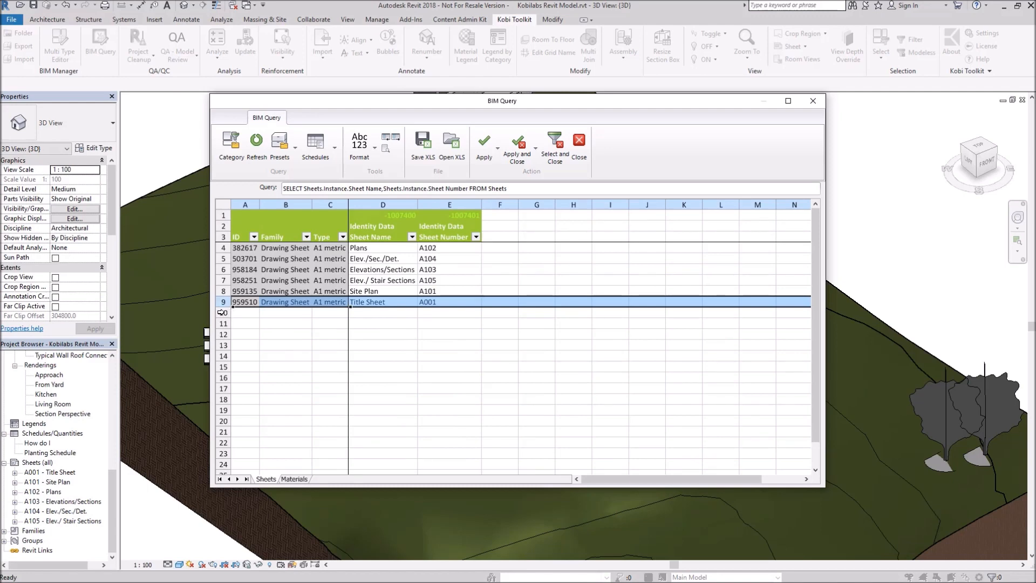
click(222, 313)
key(ctrl+v)
click(222, 323)
key(ctrl+v)
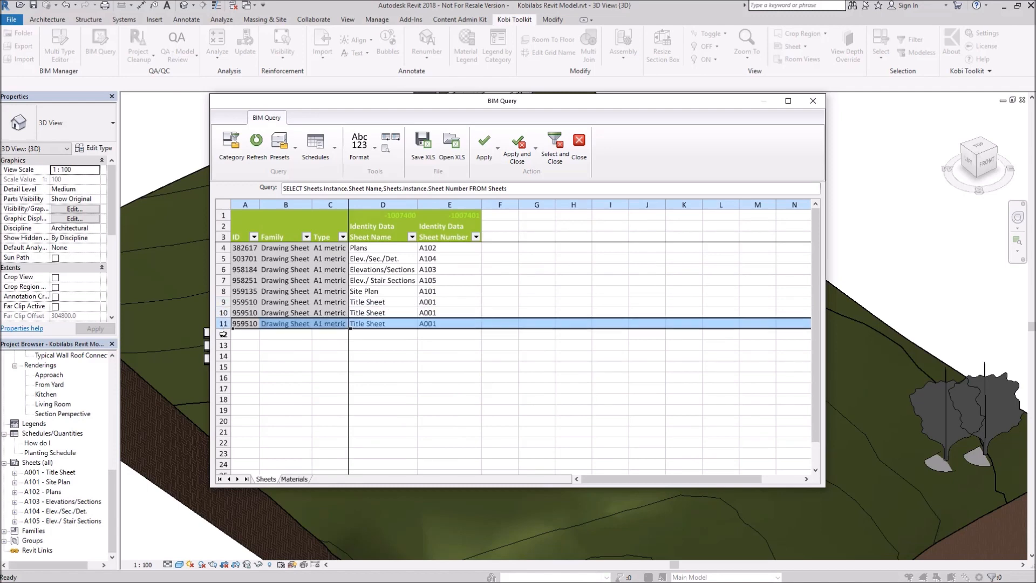
click(223, 335)
key(ctrl+v)
- Set the ID of the three copied Title Sheet rows, 10 through 12, to "new"
click(250, 316)
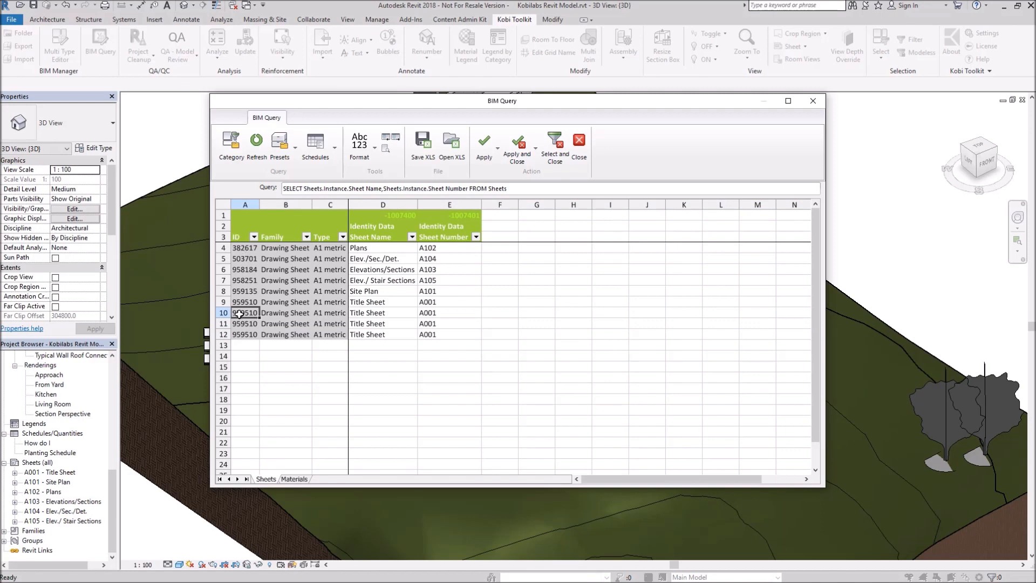
text(new)
drag(260, 318, 264, 339)
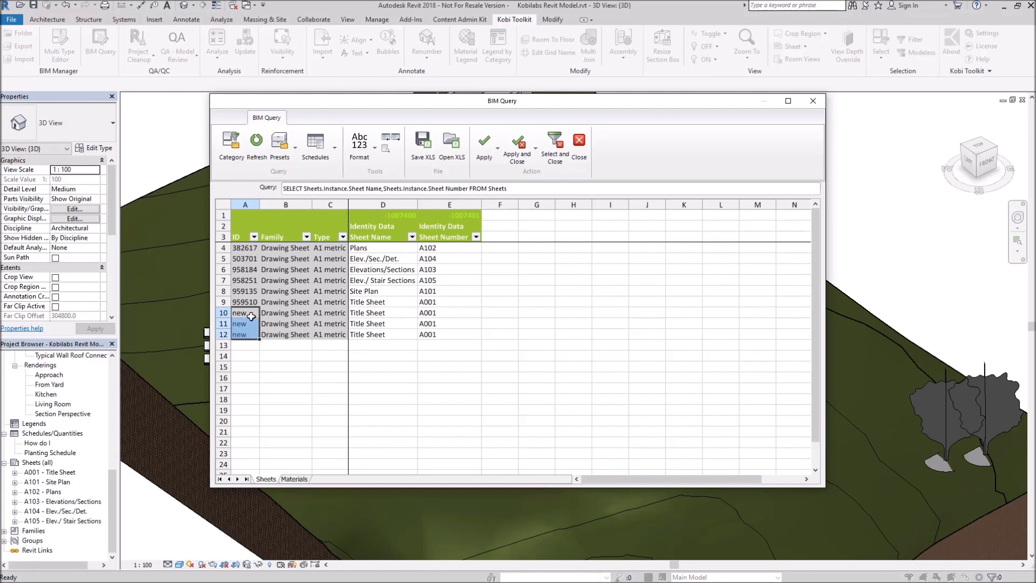
- Rename the sheet in row 10 as "Title Sheet 1" and fill the series down to "Title Sheet 3" in row 12
double_click(396, 313)
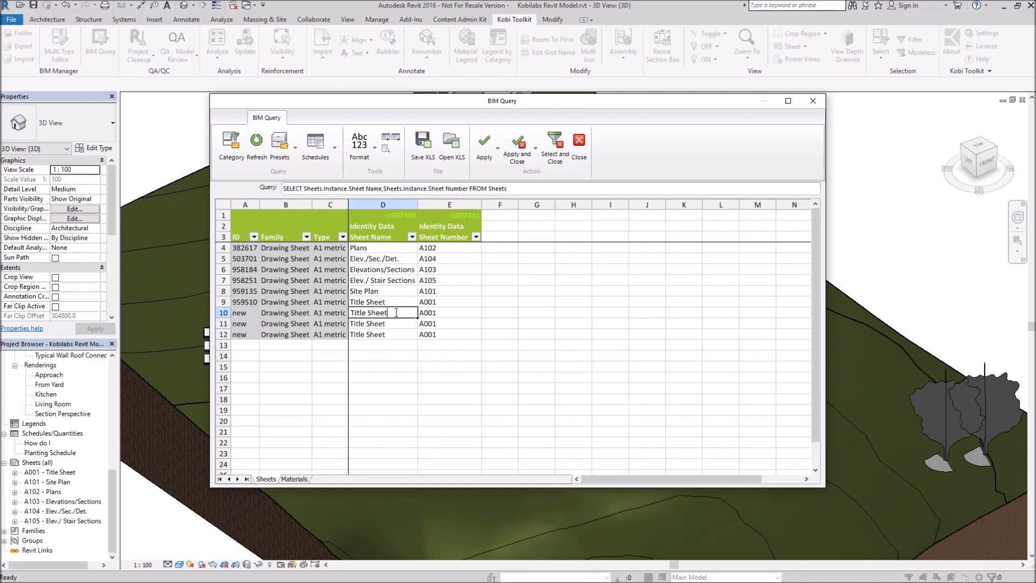
text(1)
click(399, 325)
click(400, 313)
drag(417, 318, 414, 336)
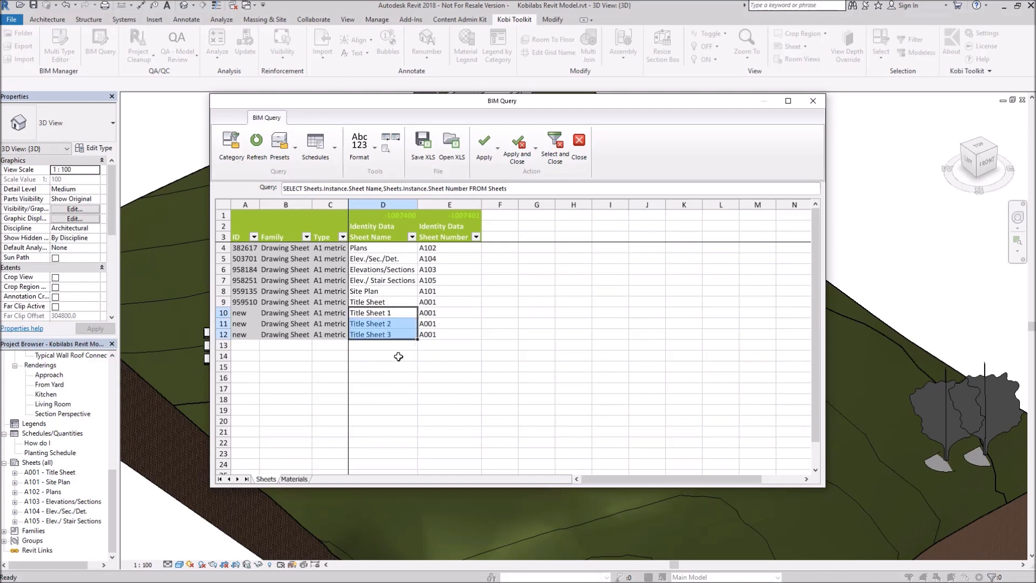
- Number the three new sheets A022 through A024 as a filled series, and apply the spreadsheet to the model, closing the query
double_click(450, 313)
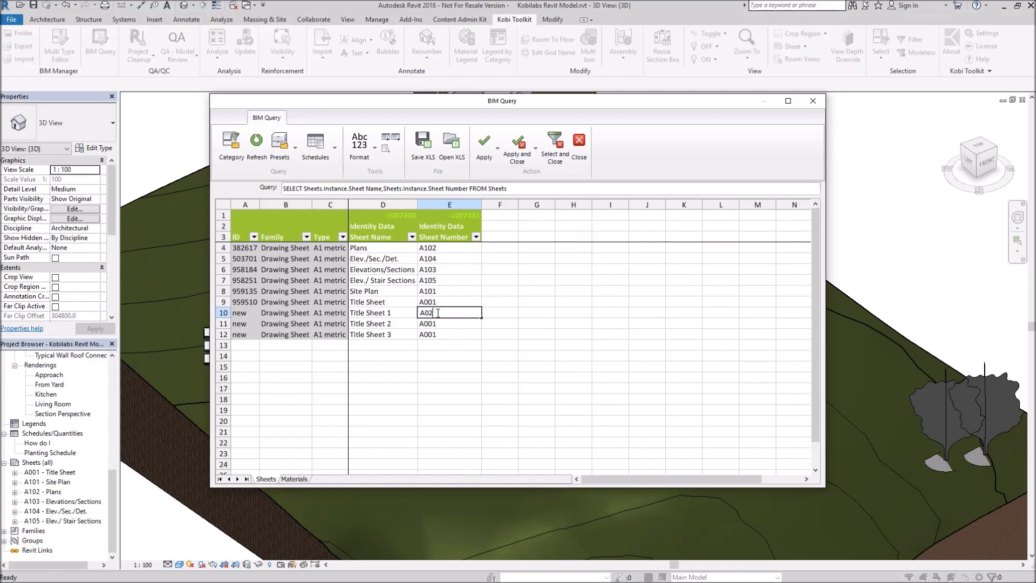
text(2)
drag(482, 317, 480, 338)
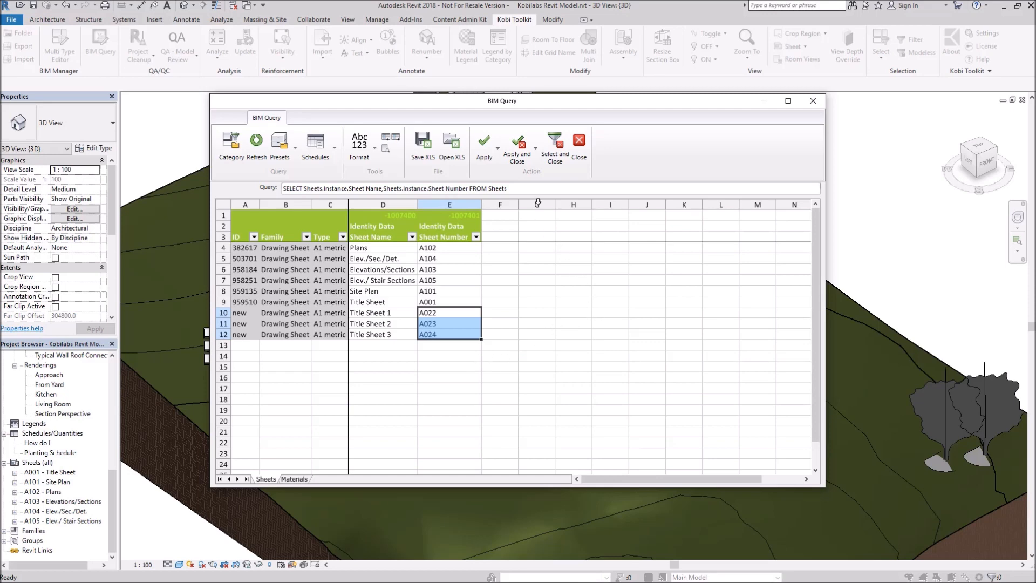
click(517, 159)
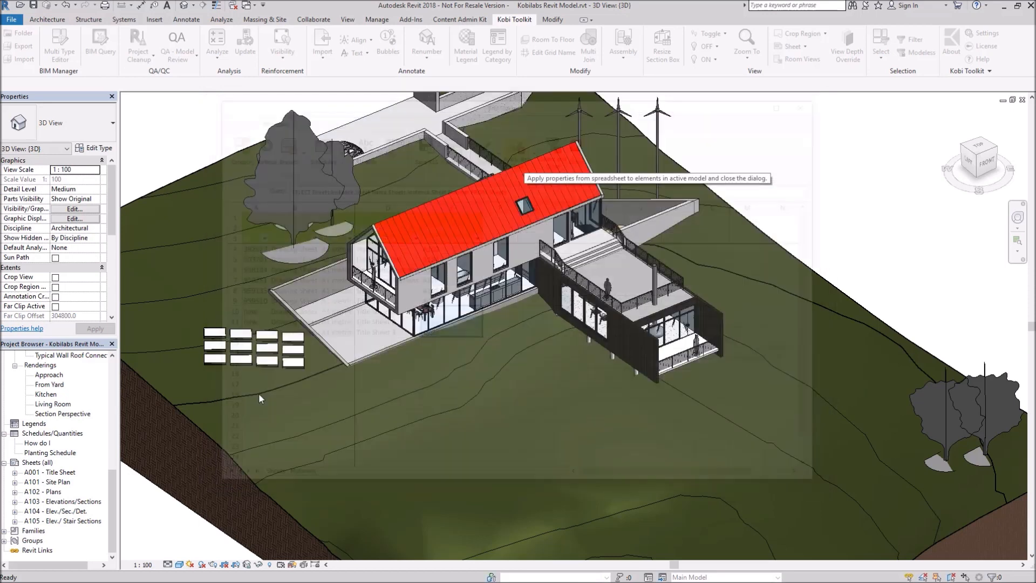
scroll(115, 487, down, 1)
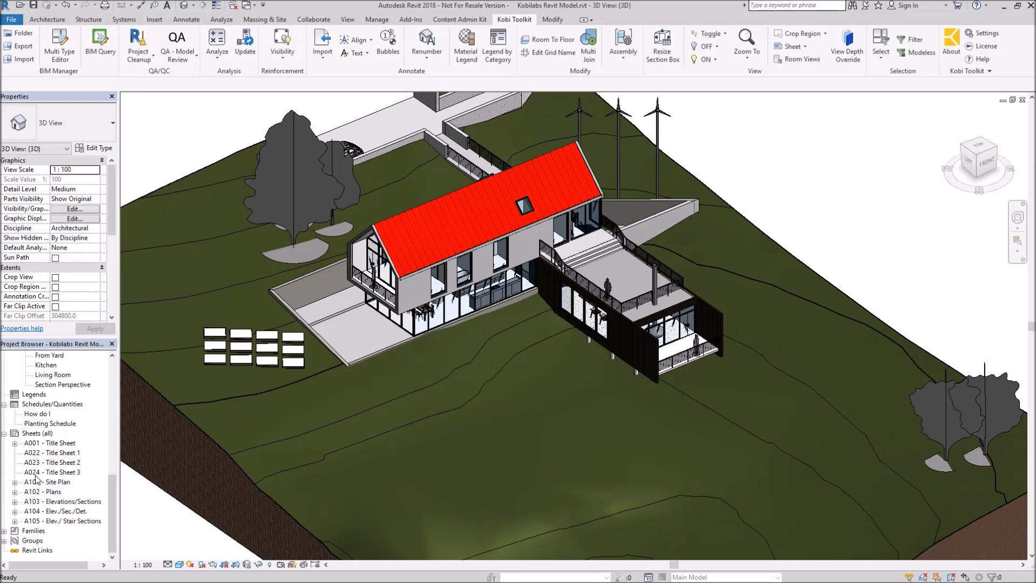
- Populate a new BIM Query from the Planting Schedule, view the cell format options and close the query without applying it
click(100, 46)
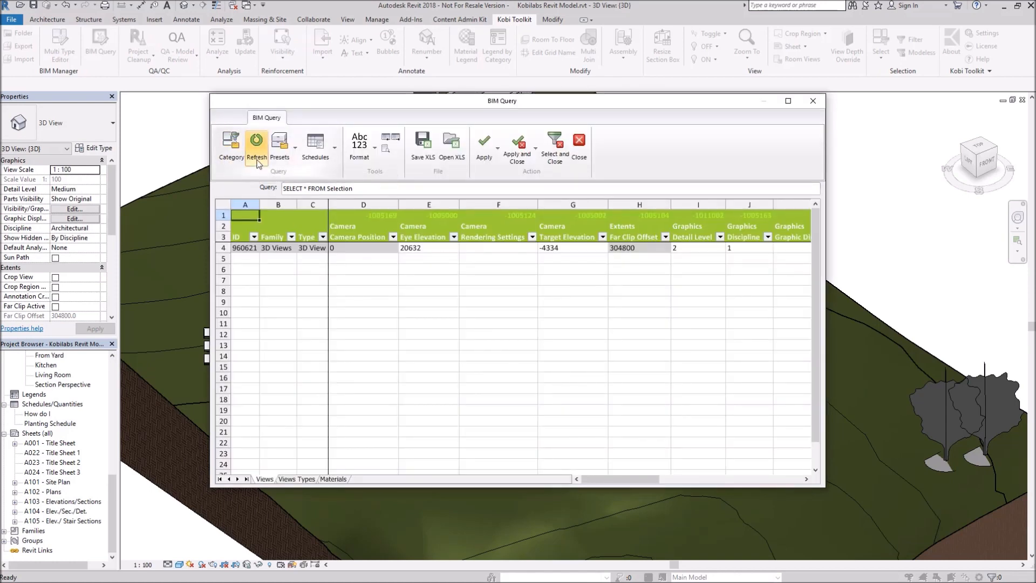
click(296, 150)
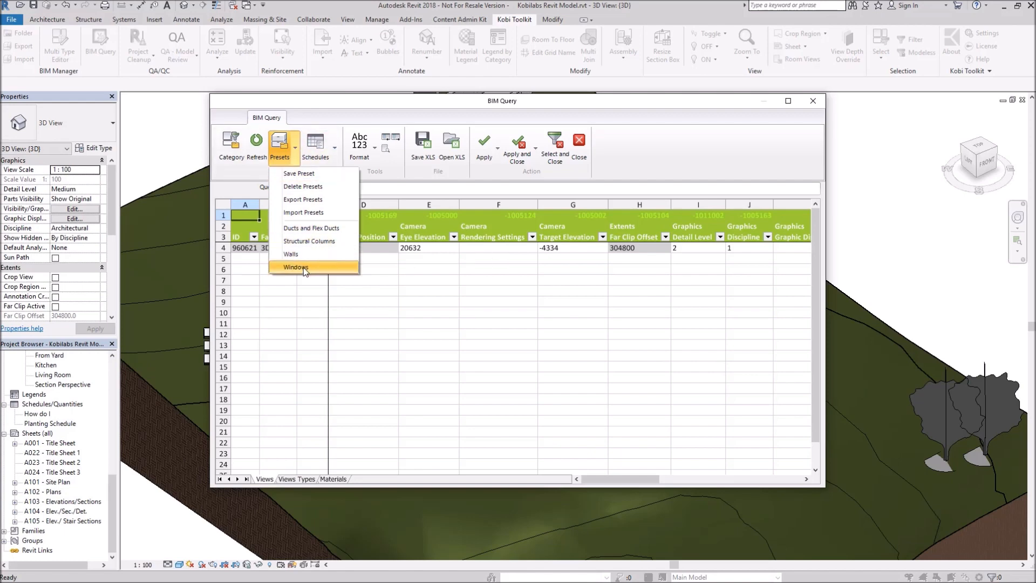
click(339, 150)
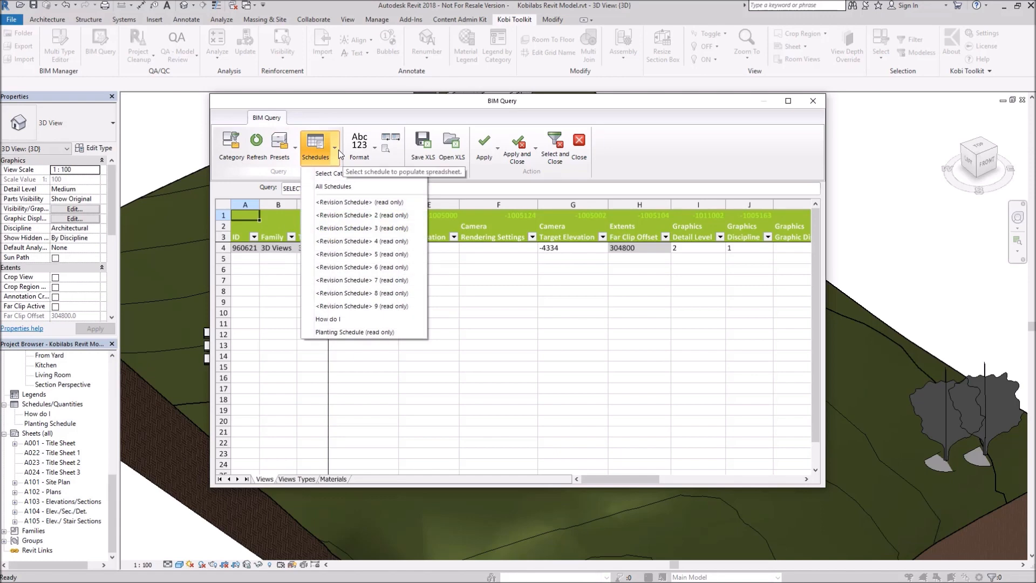
click(340, 332)
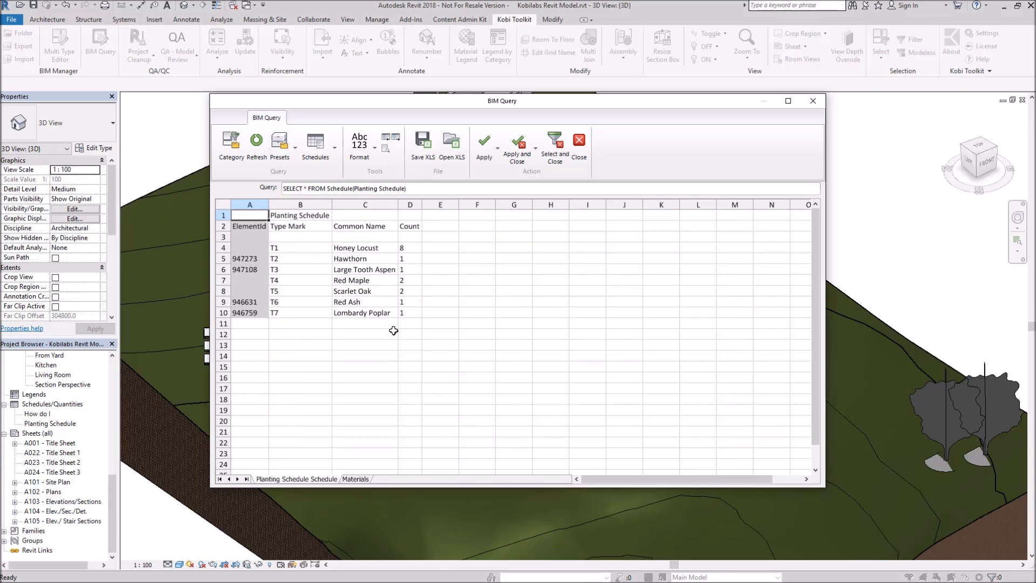
click(374, 158)
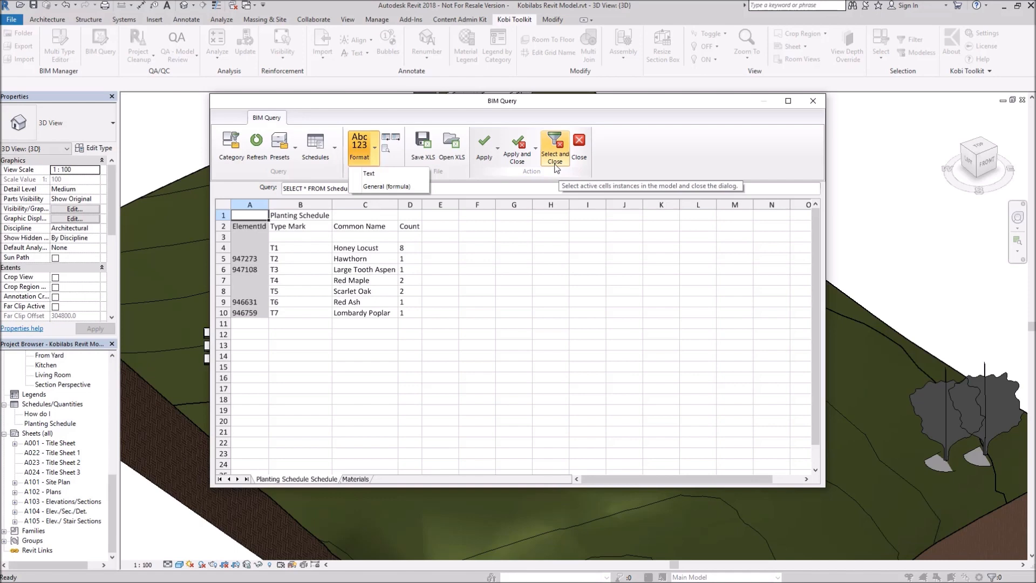
click(817, 101)
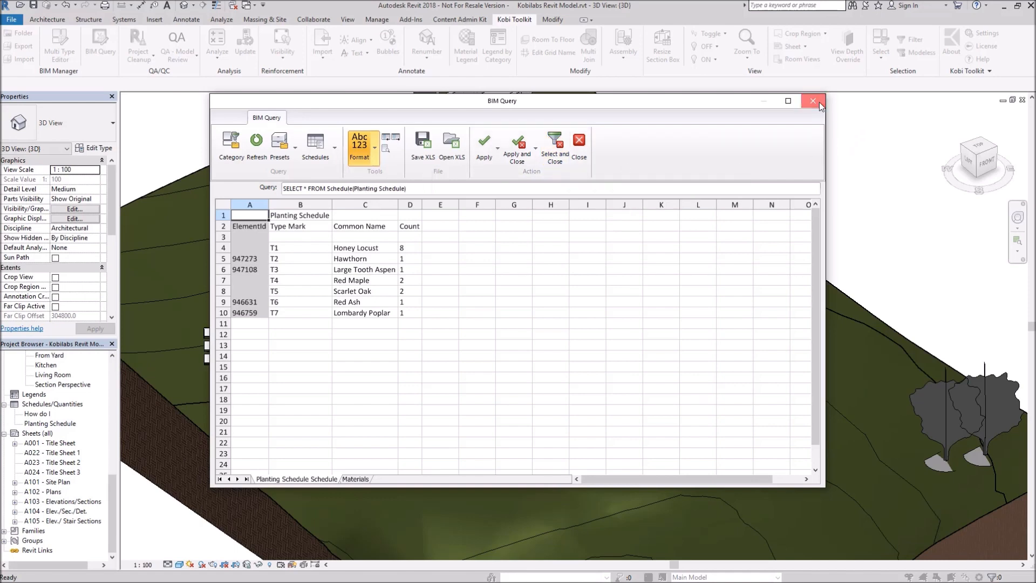